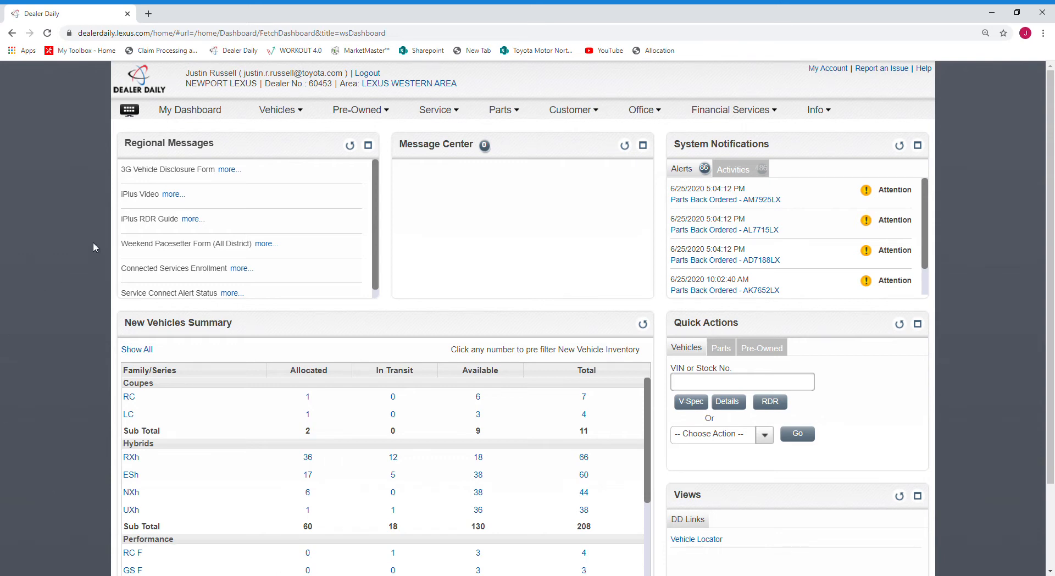
- Open the vehicle Preference Request summary, choose the TOTAL RX series and look through its request list
left_click(285, 113)
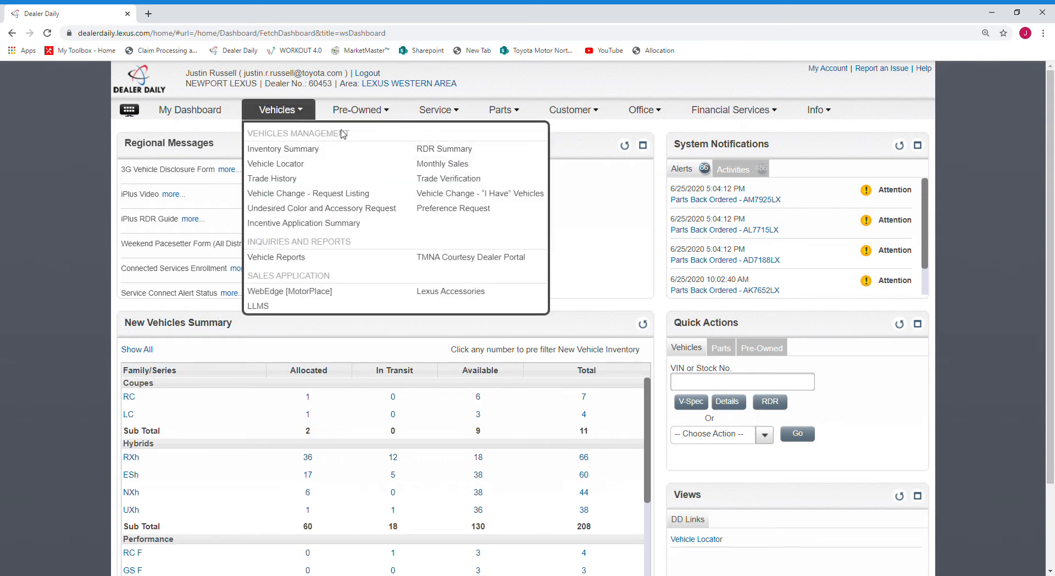
left_click(461, 216)
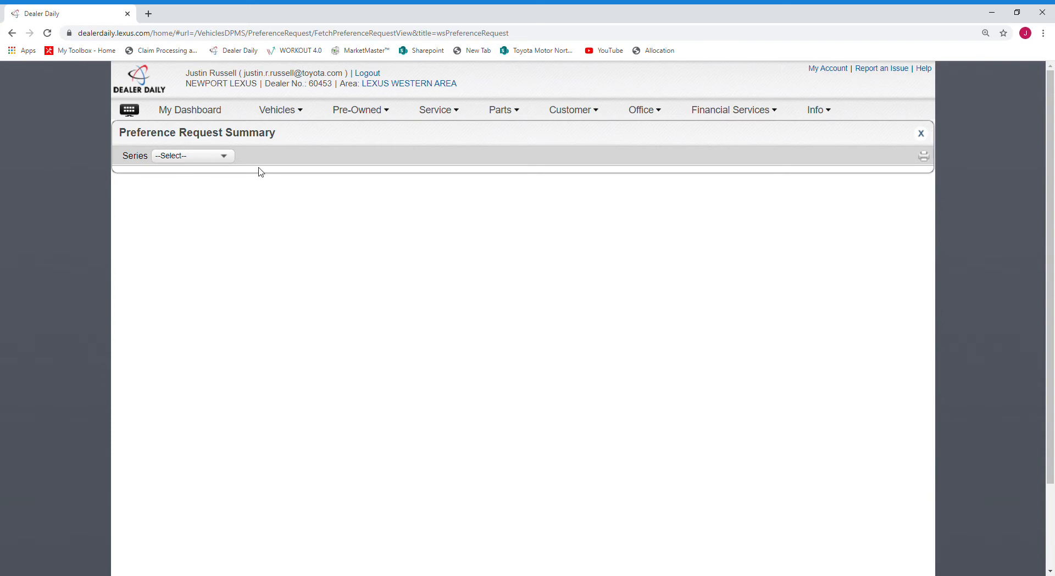
left_click(224, 160)
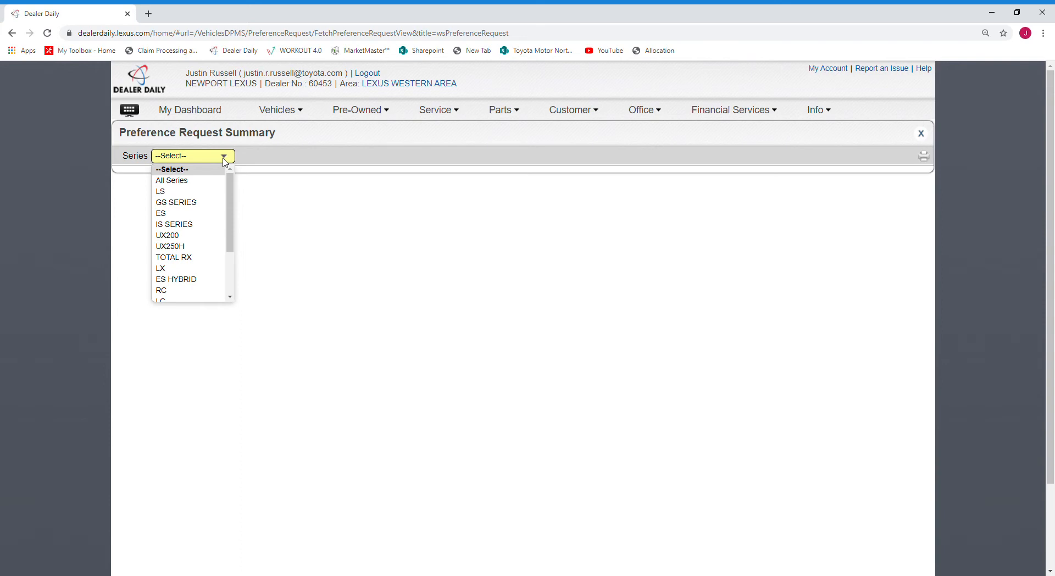
left_click(203, 258)
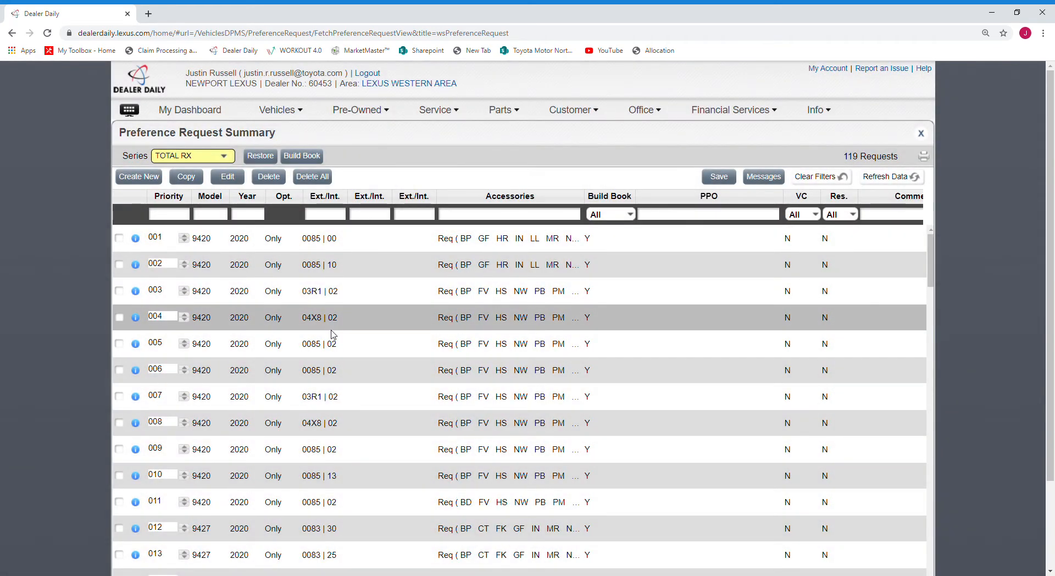
scroll(331, 334, "down", 15)
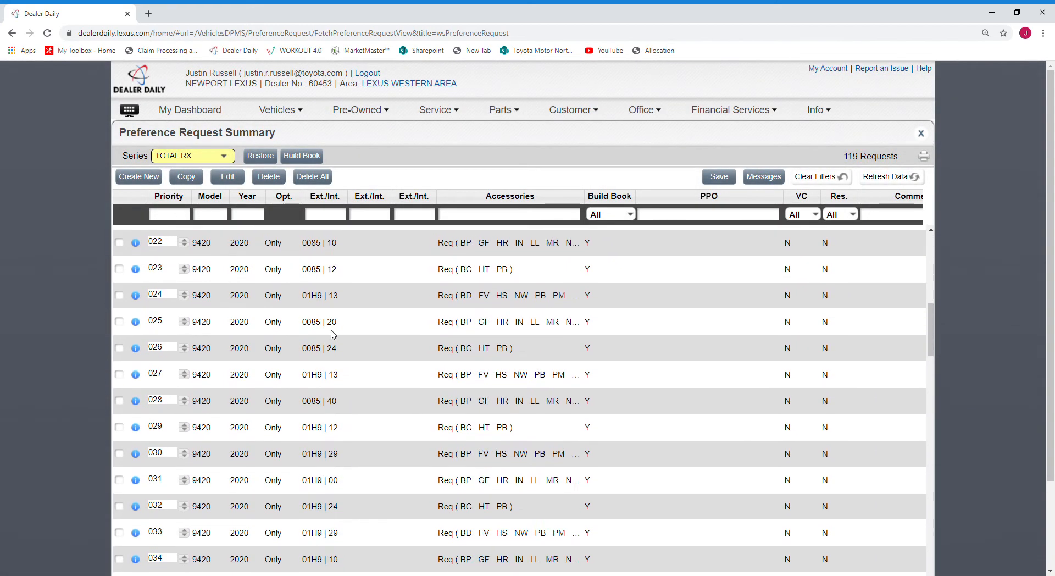
scroll(331, 334, "up", 4)
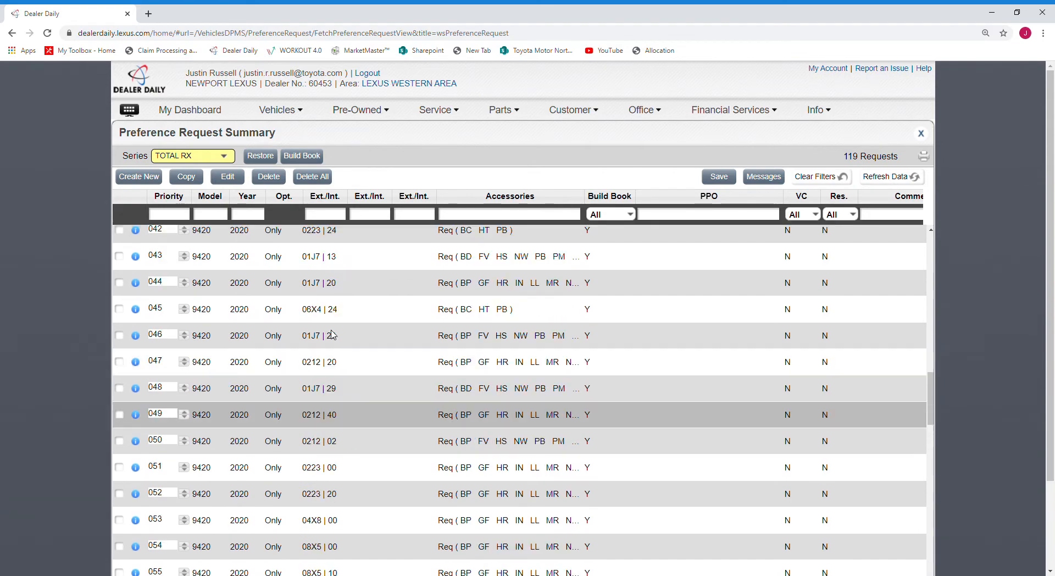
scroll(332, 335, "up", 8)
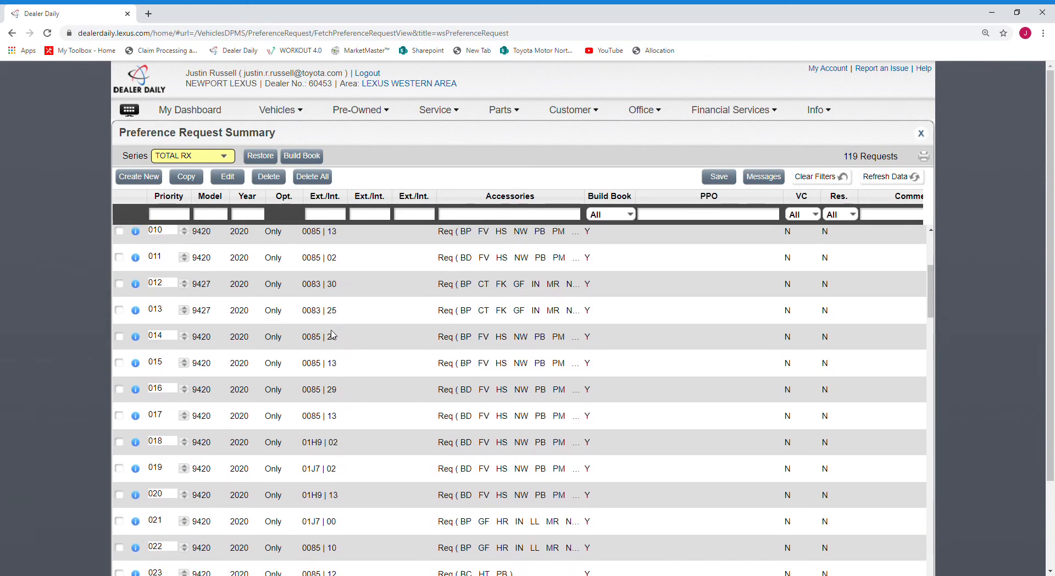
scroll(331, 334, "up", 5)
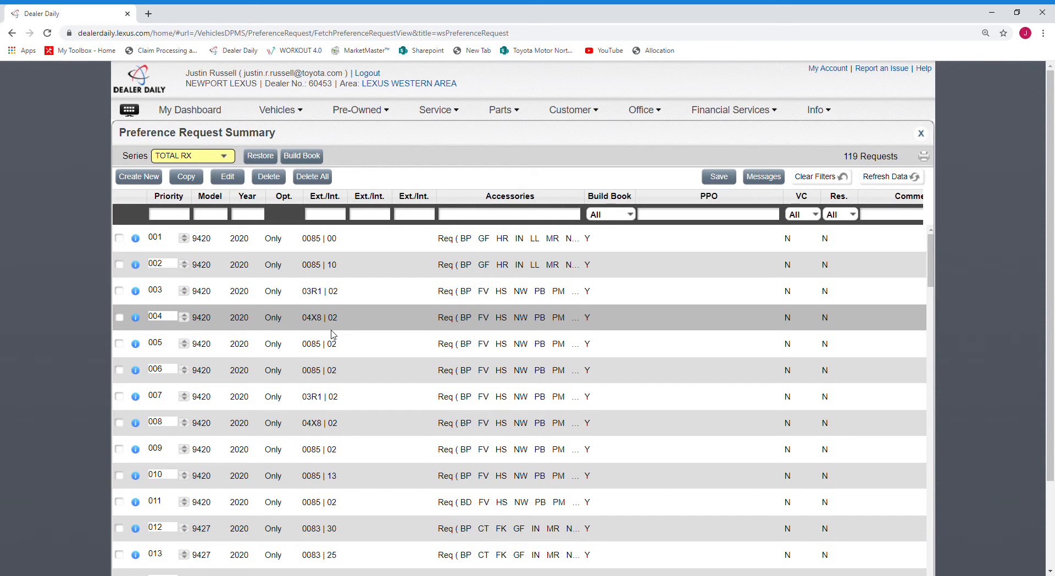
- Open the 2020 TOTAL RX Build Book and look across its exterior and interior color columns
left_click(309, 158)
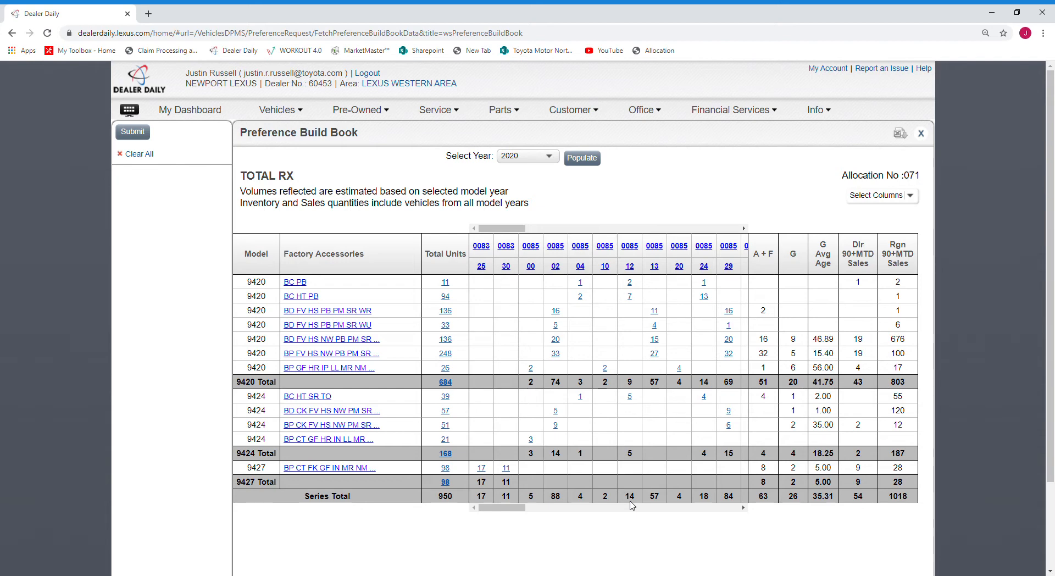
scroll(654, 371, "right", 2)
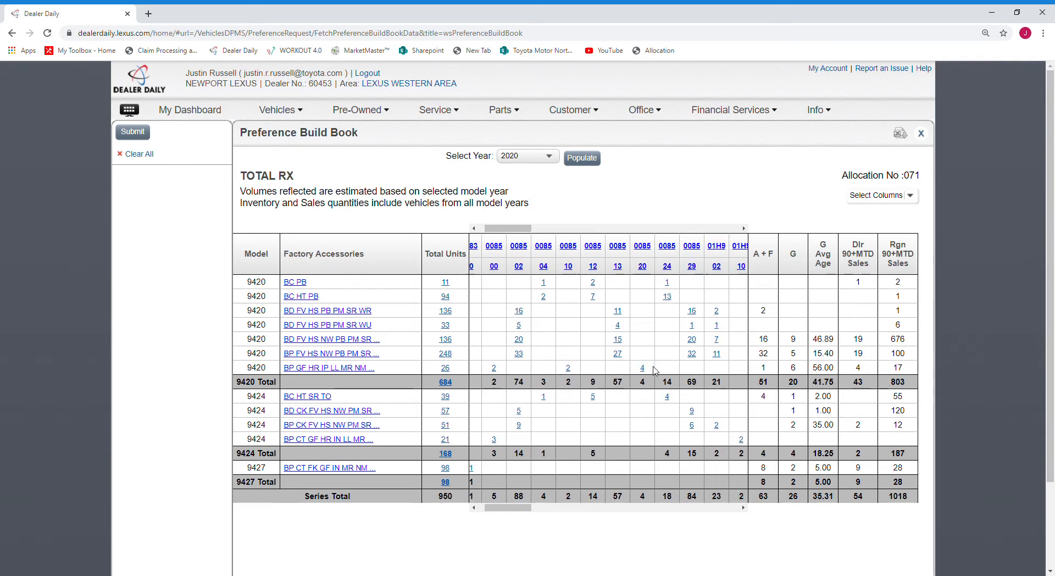
scroll(654, 371, "right", 5)
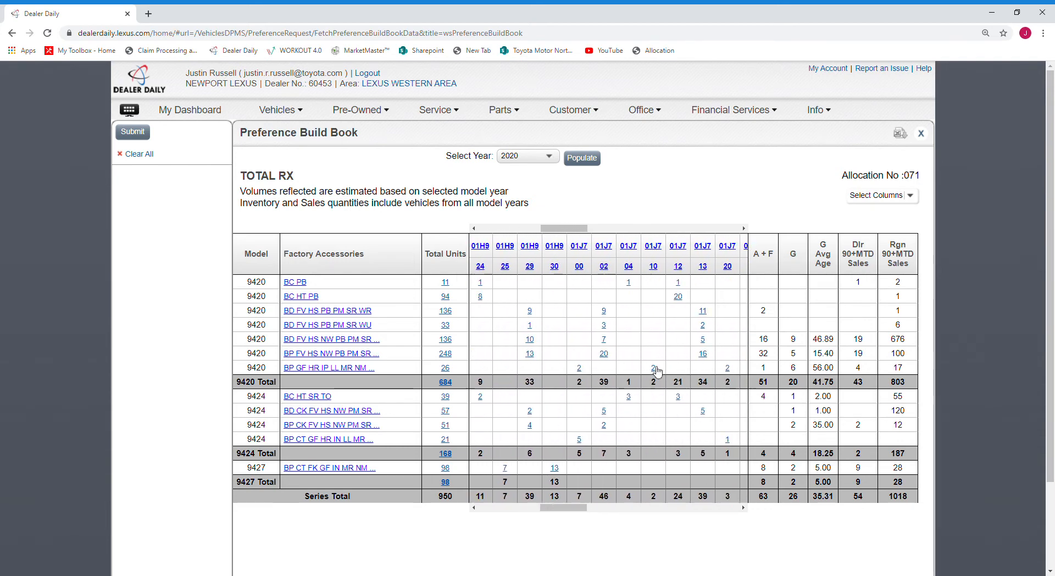
scroll(656, 371, "left", 5)
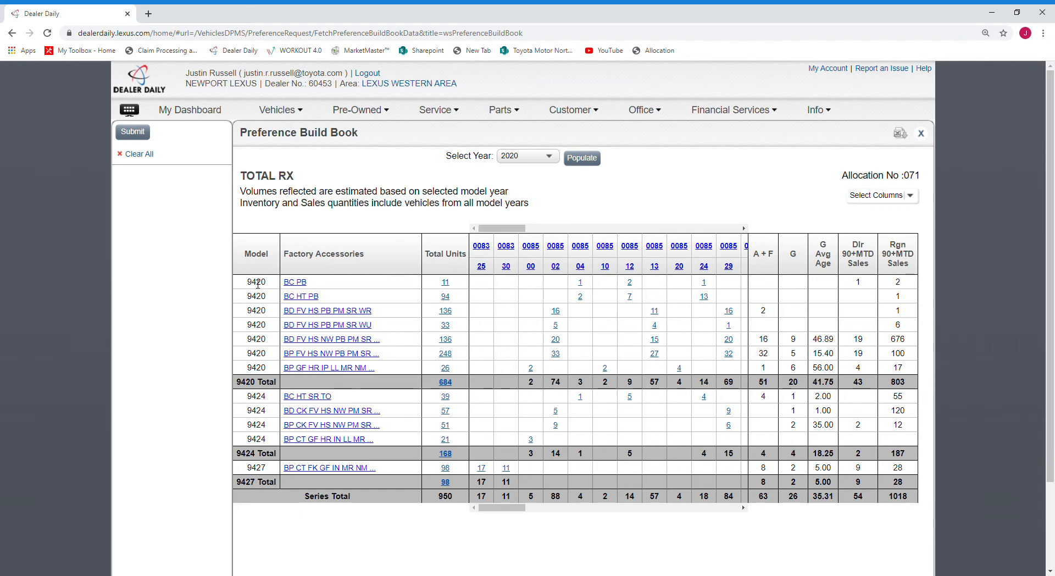
- Add the model 9420 BC PB build with color combination 0085/24 to the selection list
left_click_drag(239, 285, 345, 282)
scroll(527, 288, "right", 1)
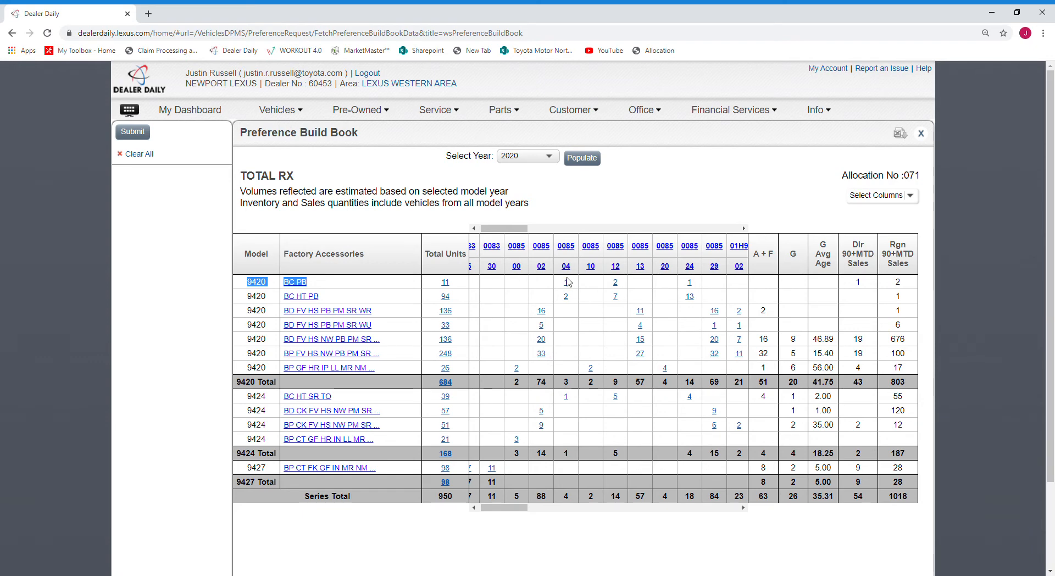
scroll(663, 284, "right", 1)
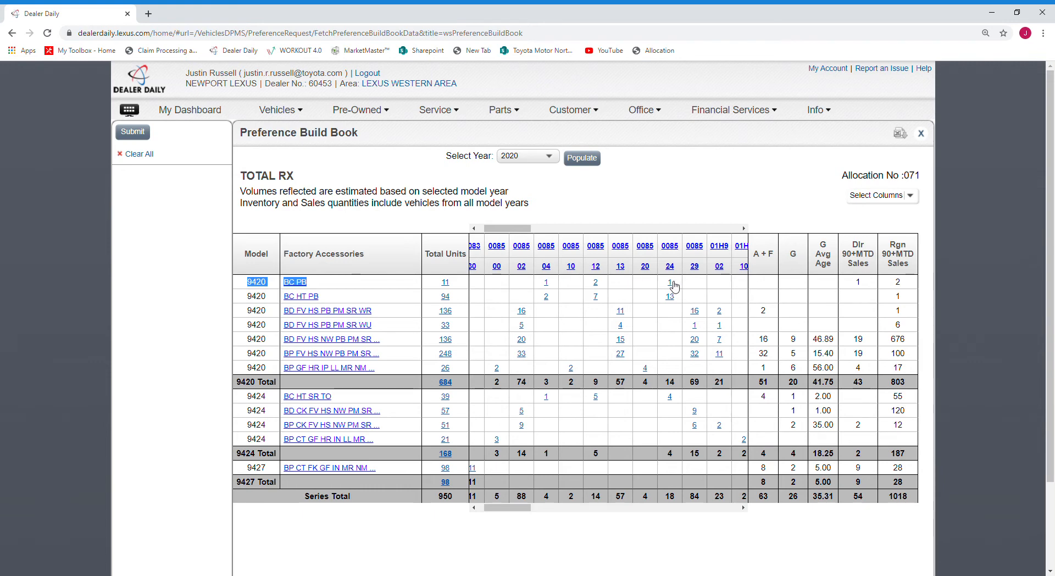
left_click(673, 284)
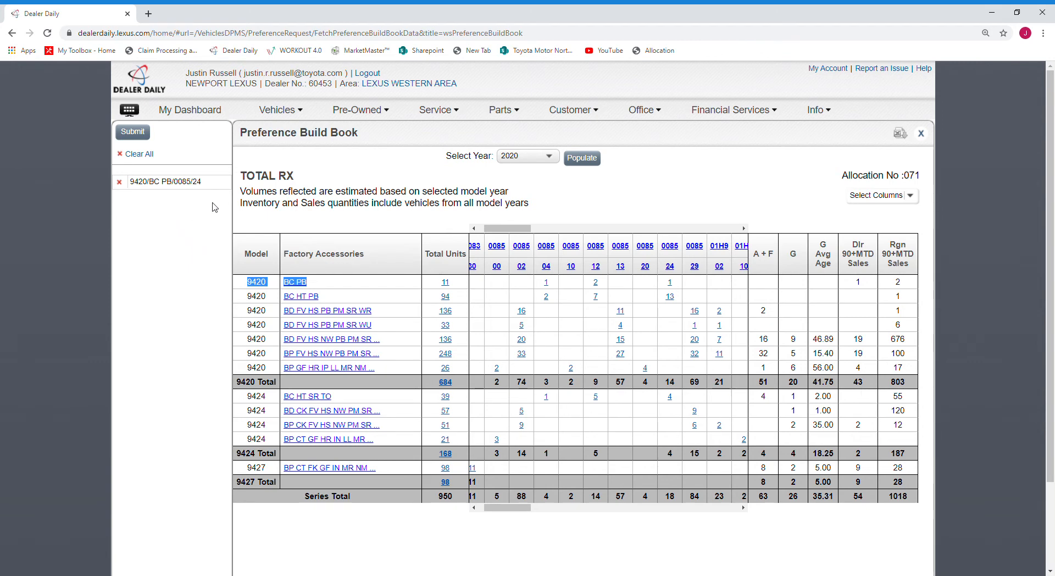
left_click(621, 207)
- Add 9420 BD FV HS NW PB PM SR WU in 0085/29 and 0085/02, plus 9420 BD FV HS PB PM SR WR in 0085/02
scroll(596, 339, "right", 1)
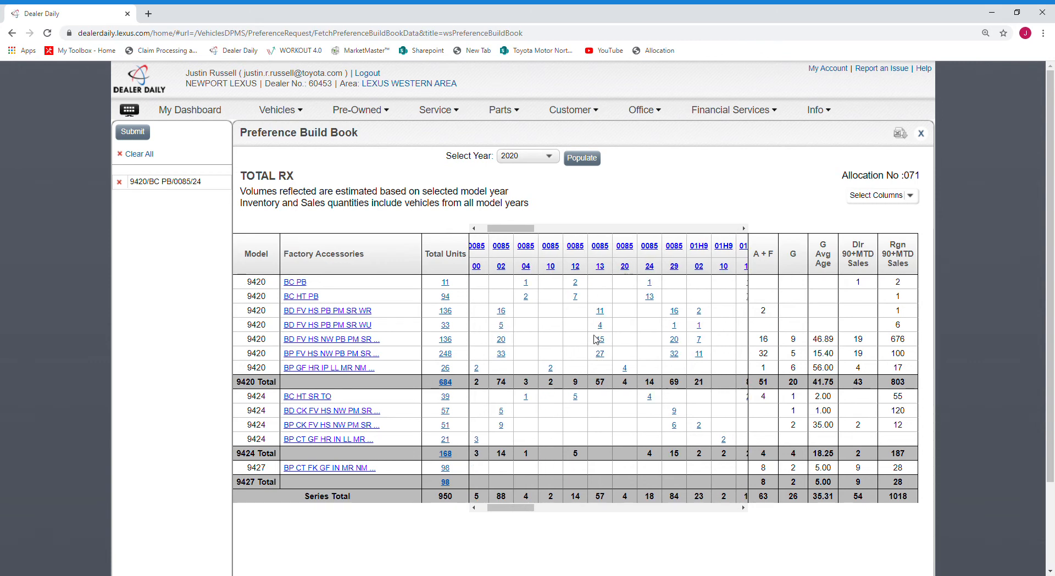
left_click(675, 340)
left_click(501, 340)
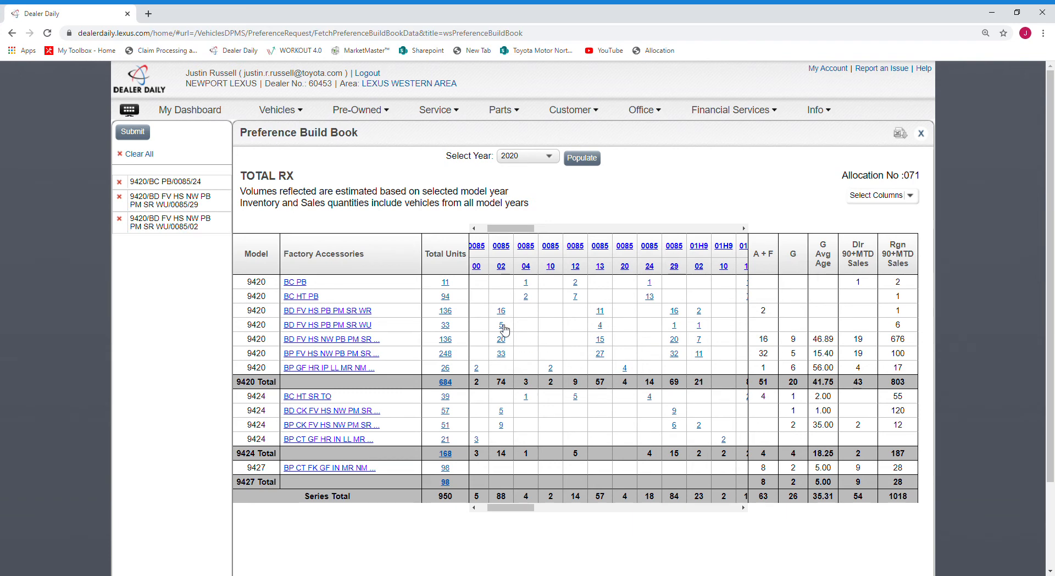
left_click(502, 312)
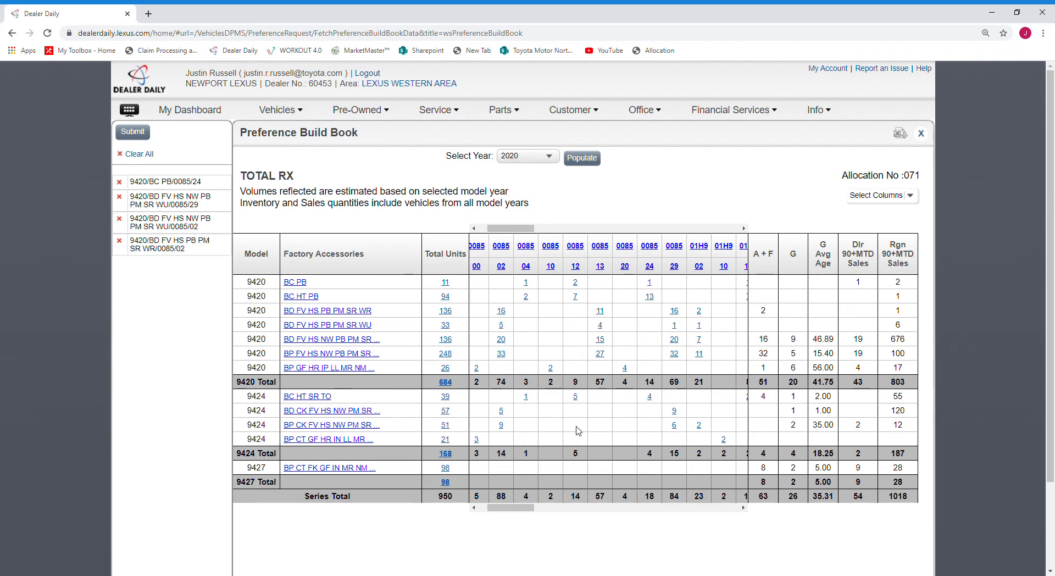
- Add 9424 BC HT SR TO in 0085/12 and 9427 BP CT FK GF IN MR NM PB in 0083/25 to the selections
left_click(575, 397)
scroll(580, 453, "left", 2)
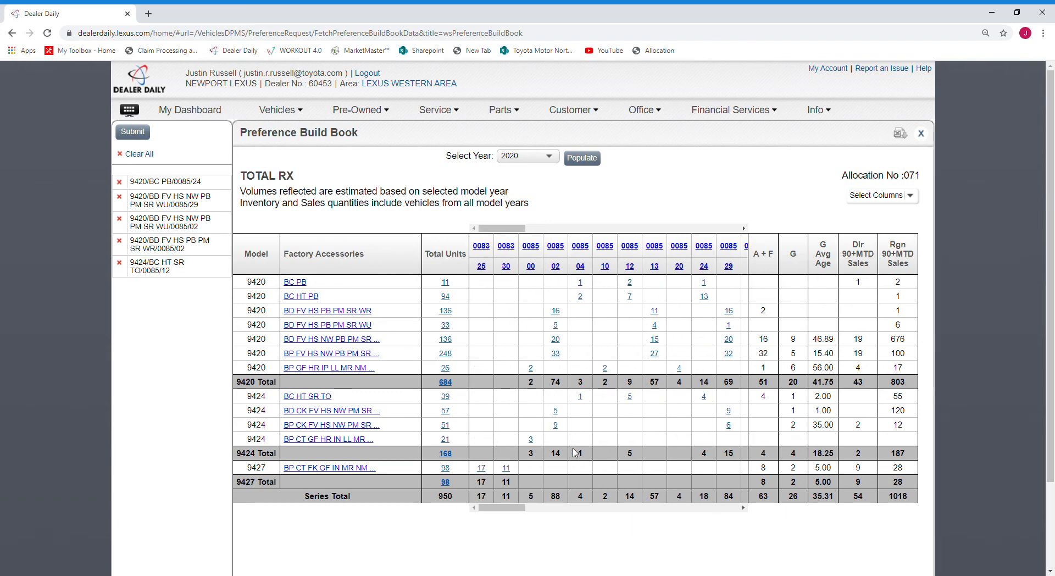
left_click(486, 469)
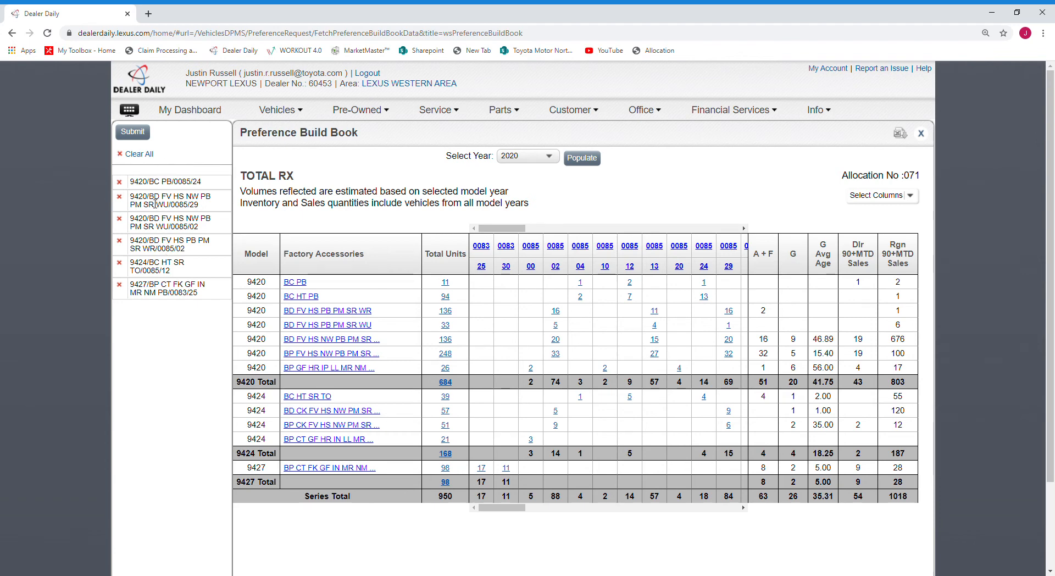
left_click_drag(143, 182, 146, 203)
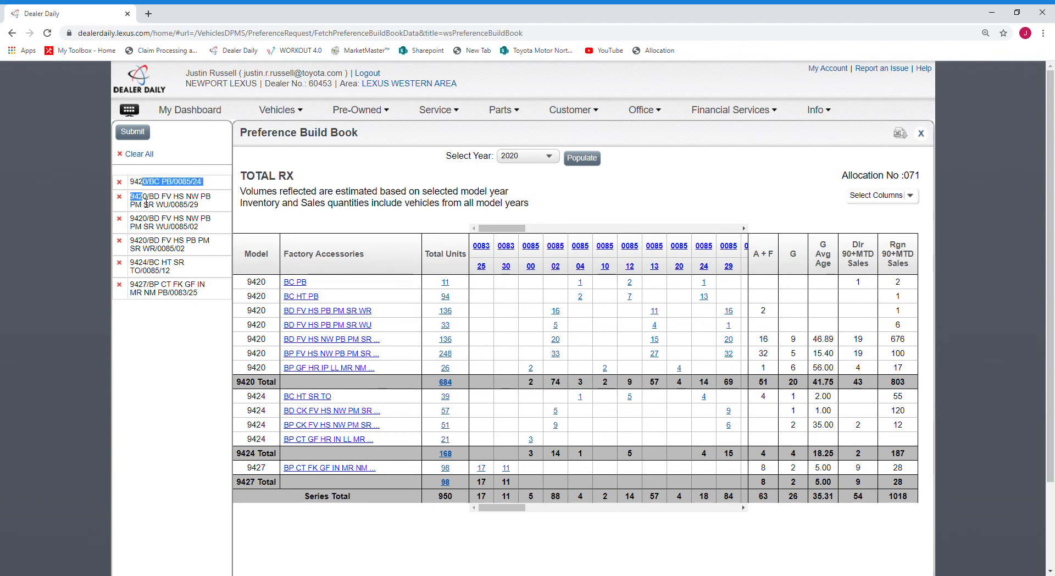
left_click(190, 160)
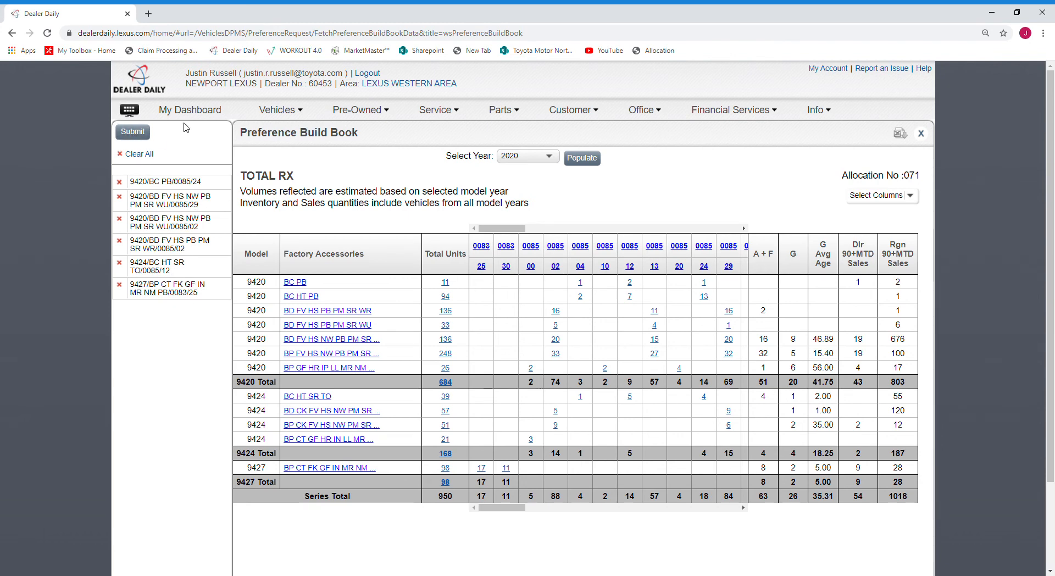
- Return to the Preference Request summary without submitting the selected builds and review the TOTAL RX requests
left_click(268, 117)
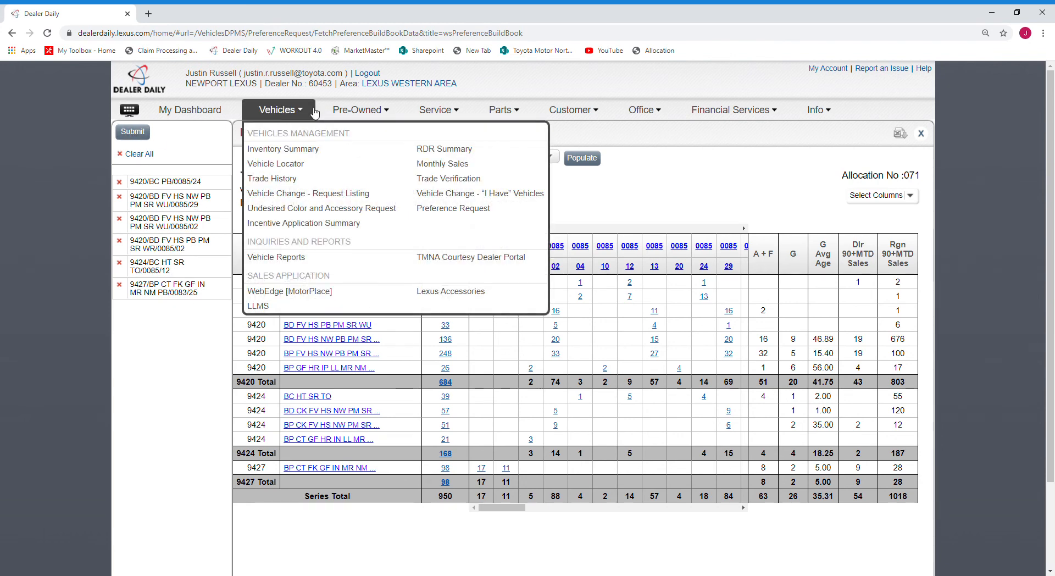
left_click(451, 214)
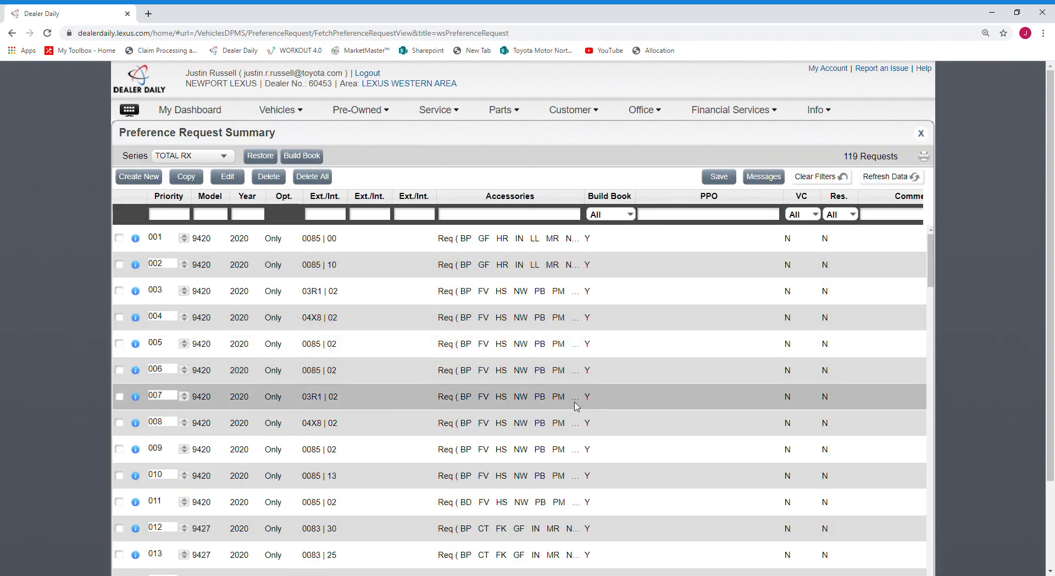
scroll(454, 487, "down", 6)
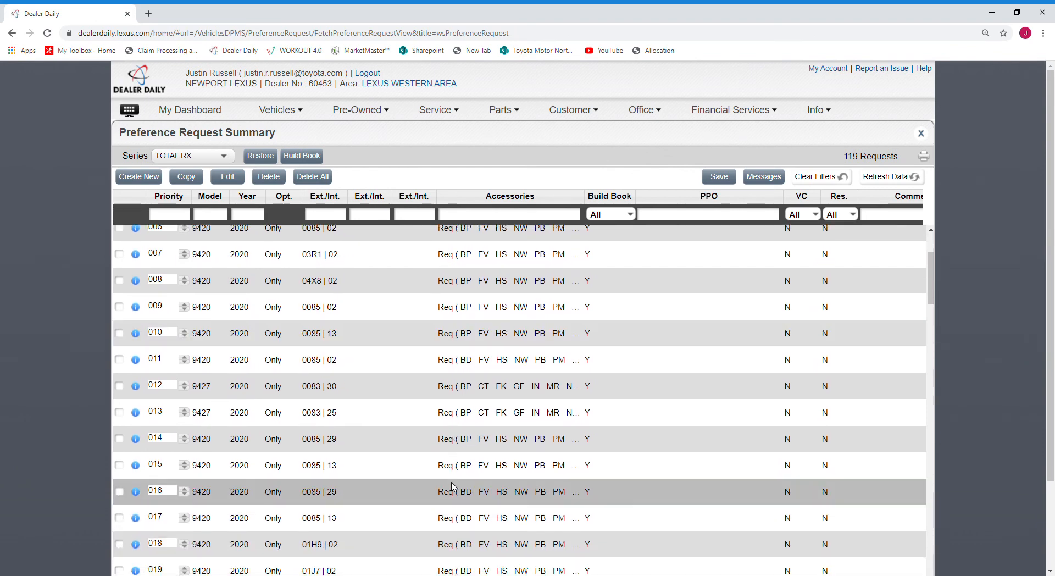
scroll(456, 487, "up", 6)
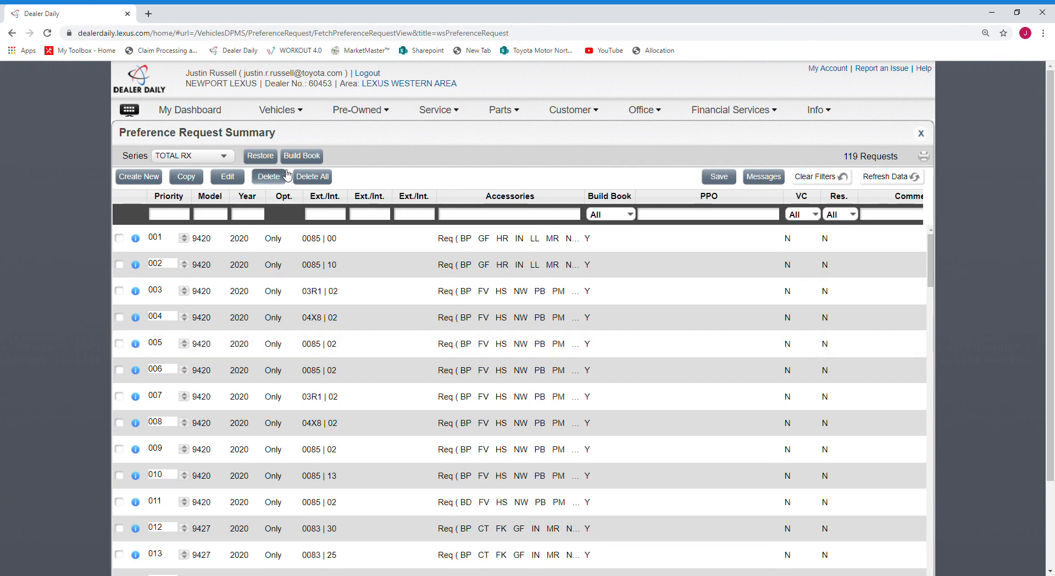
left_click_drag(240, 73, 353, 78)
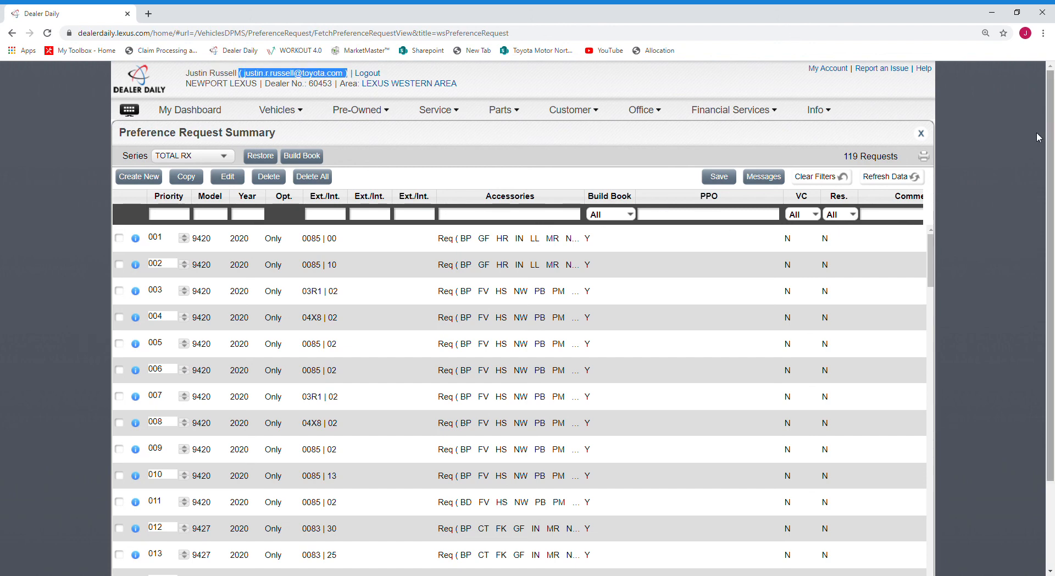